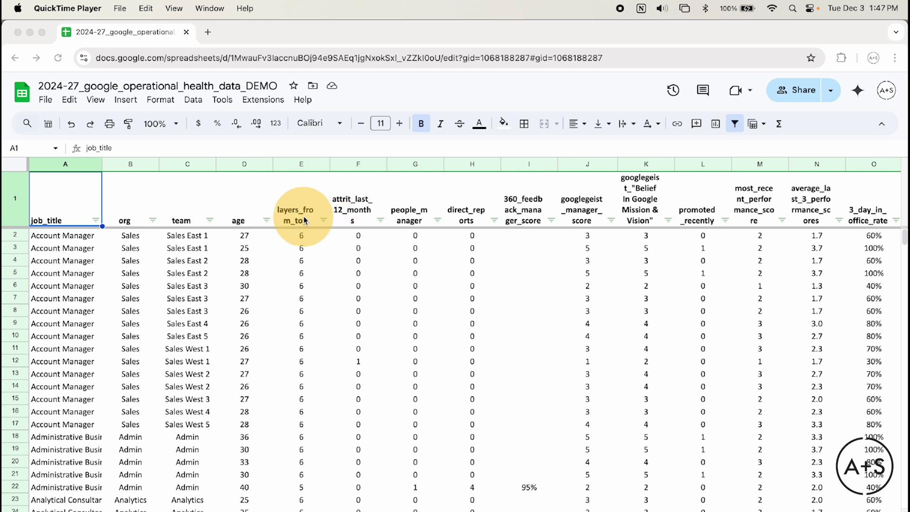
Step: Look up the XLMiner Analysis ToolPak add-on in the Google Workspace Marketplace, view its listing, and return to the sheet
{"action": "left_click", "coordinate": [258, 102]}
{"action": "left_click", "coordinate": [258, 101]}
{"action": "mouse_move", "coordinate": [274, 127]}
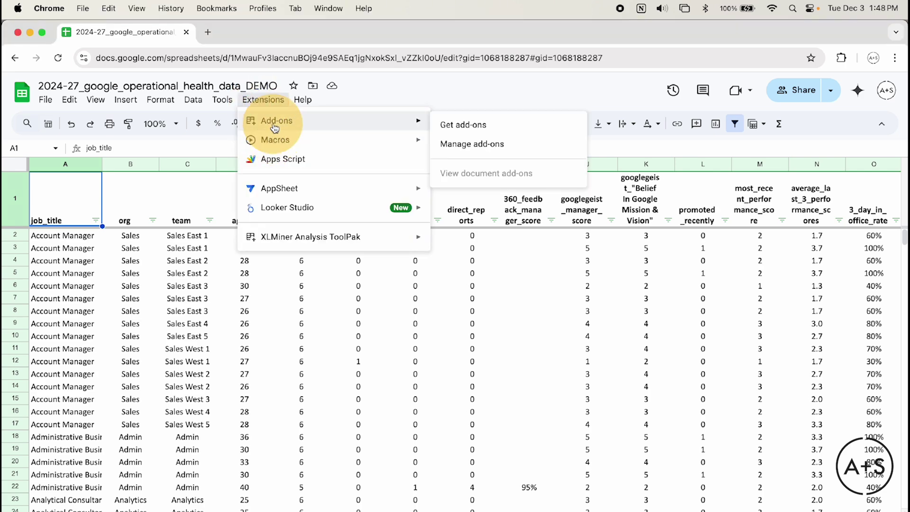
{"action": "left_click", "coordinate": [530, 124]}
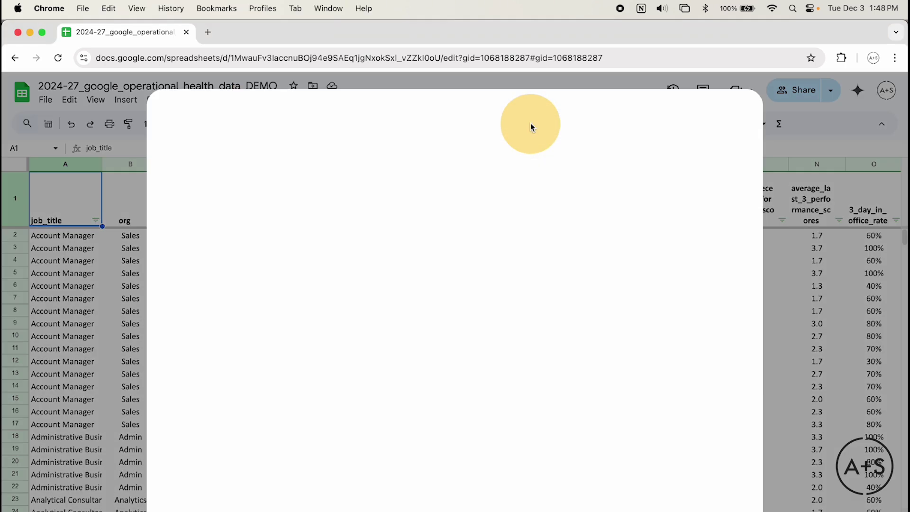
{"action": "left_click", "coordinate": [483, 121]}
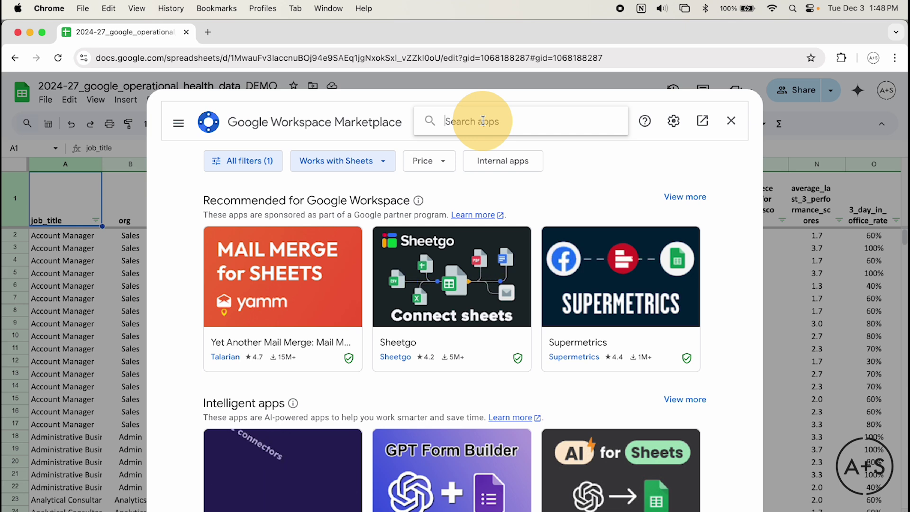
{"action": "type", "text": "XLM"}
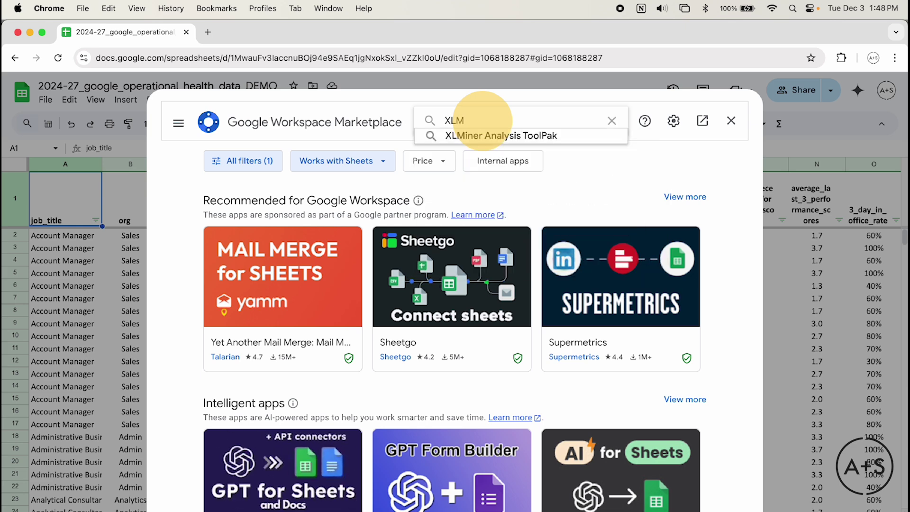
{"action": "left_click", "coordinate": [493, 136]}
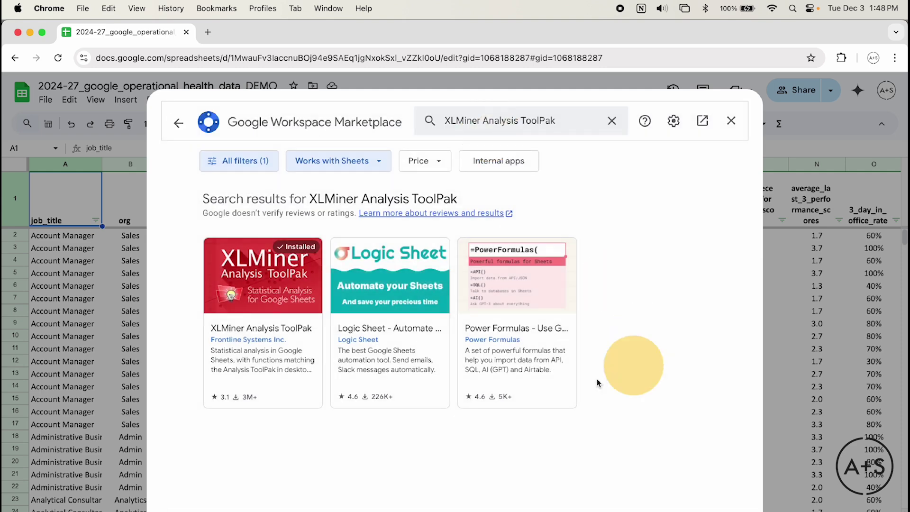
{"action": "left_click", "coordinate": [260, 308]}
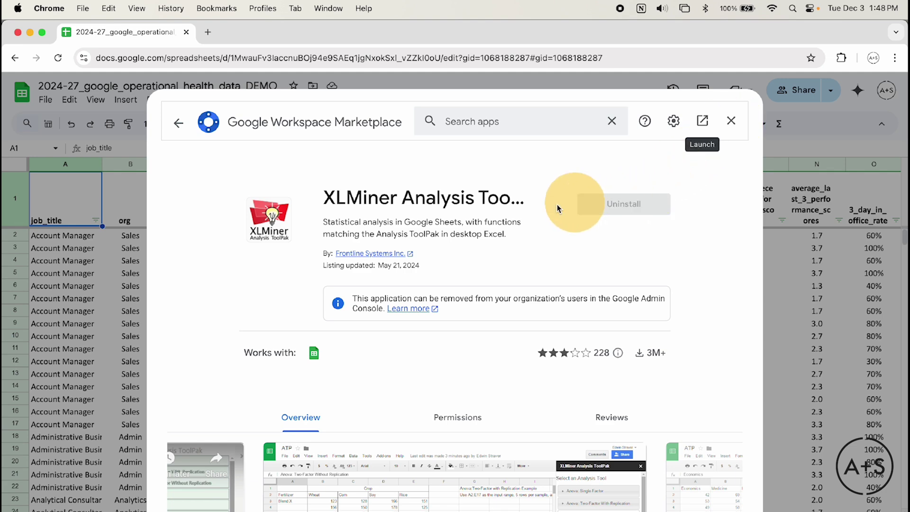
{"action": "left_click", "coordinate": [732, 122]}
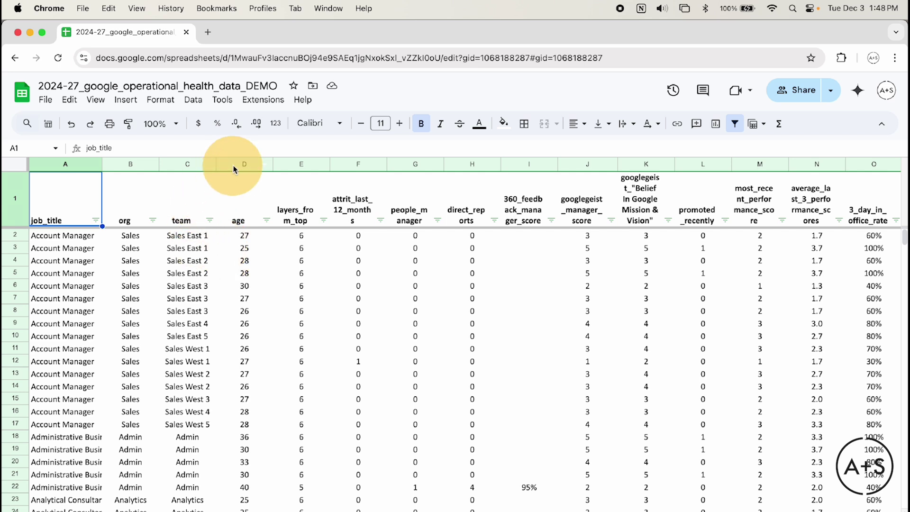
Step: Zoom the sheet to 50%, inspect the attrit_last_12_months mean, median and standard deviation, and dismiss the table conversion suggestion
{"action": "left_click", "coordinate": [166, 123]}
{"action": "left_click", "coordinate": [167, 153]}
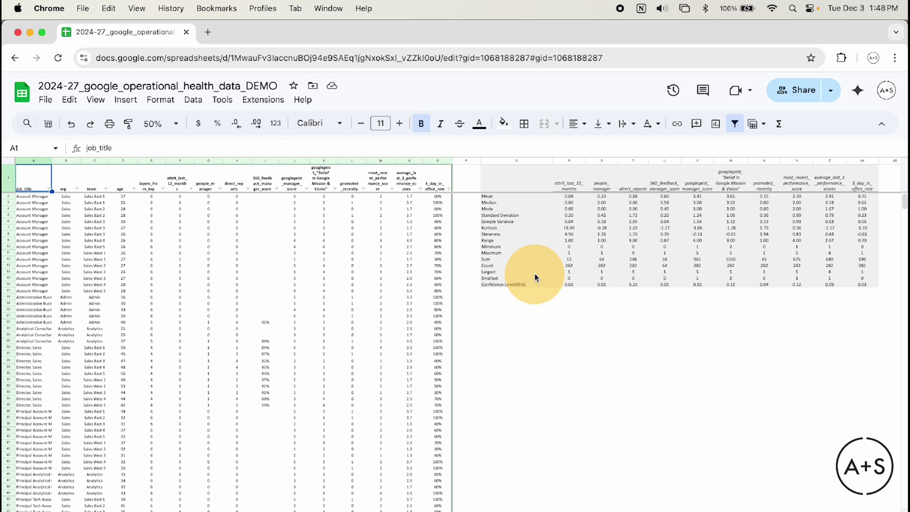
{"action": "left_click", "coordinate": [567, 196]}
{"action": "left_click", "coordinate": [565, 203]}
{"action": "left_click", "coordinate": [564, 214]}
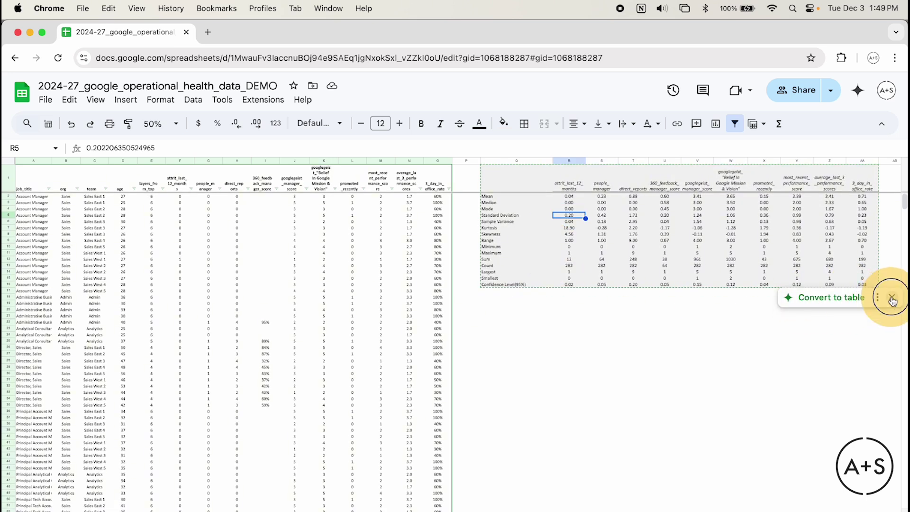
{"action": "left_click", "coordinate": [890, 298]}
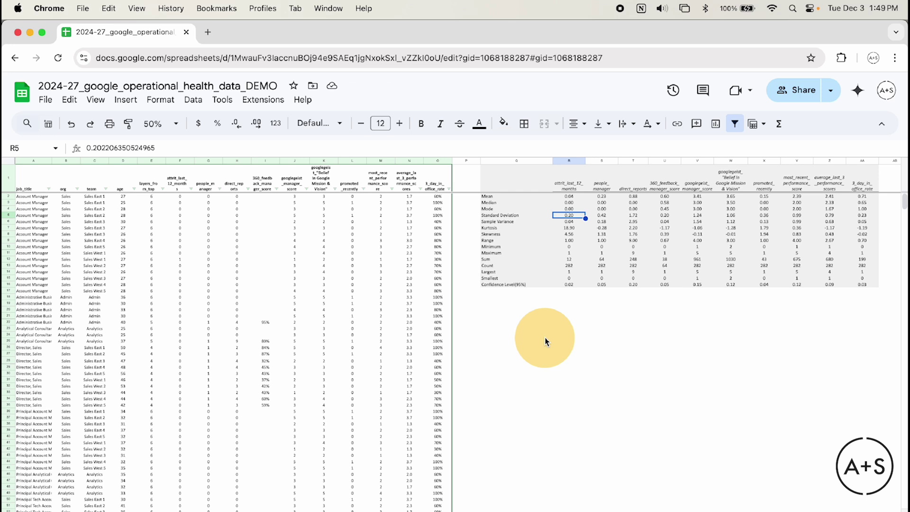
Step: Start the XLMiner Analysis ToolPak and open its Correlation tool
{"action": "left_click", "coordinate": [260, 102]}
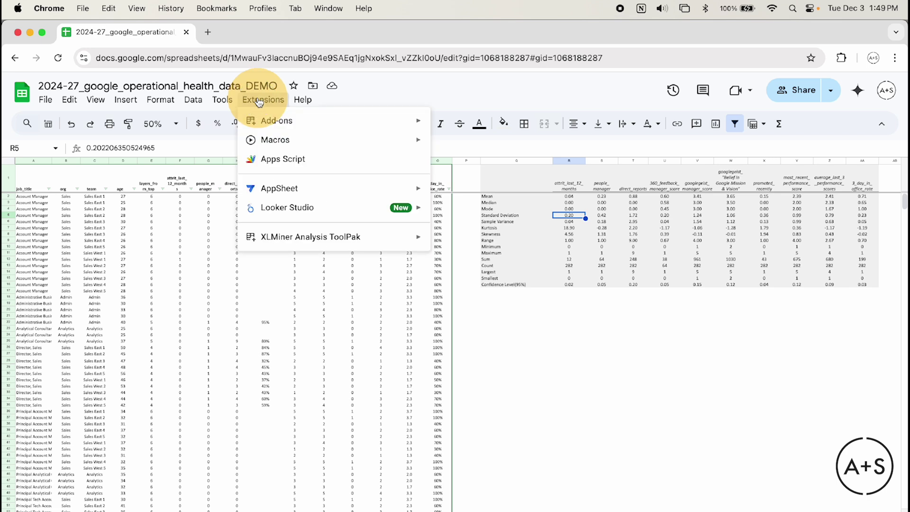
{"action": "mouse_move", "coordinate": [363, 239]}
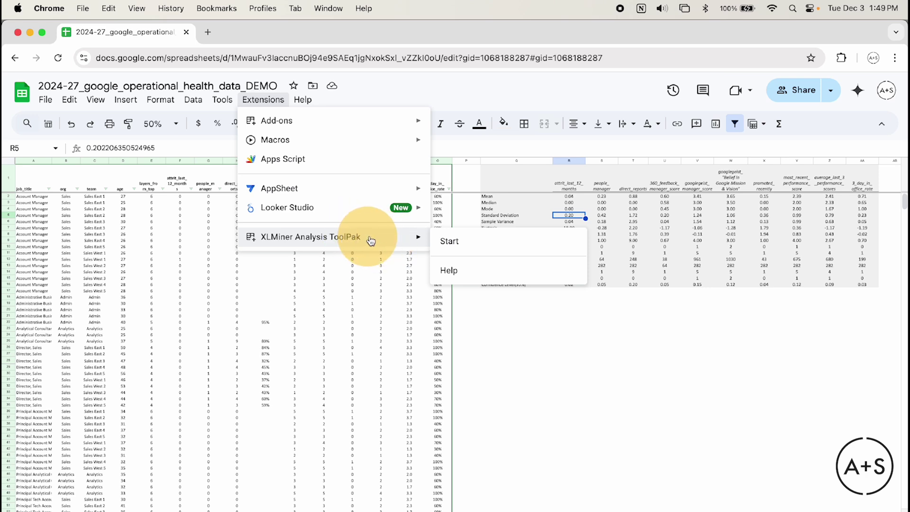
{"action": "left_click", "coordinate": [518, 248]}
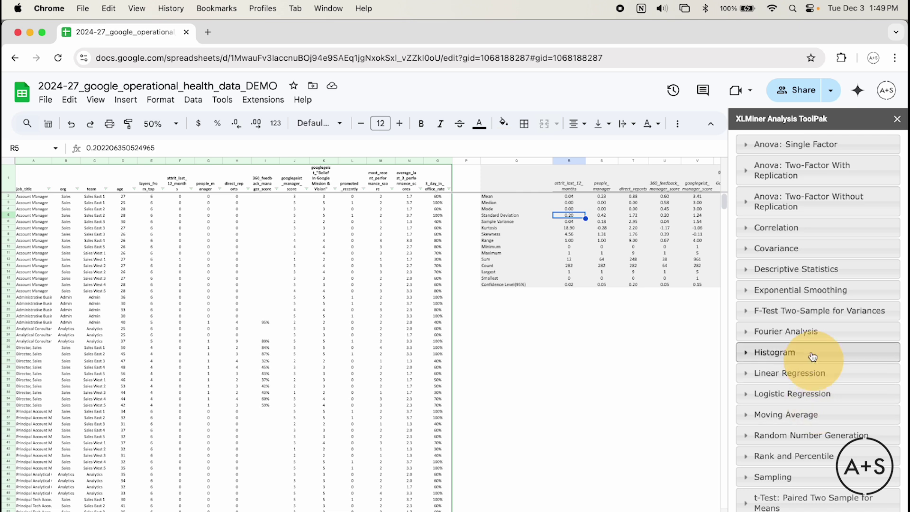
{"action": "left_click", "coordinate": [860, 272]}
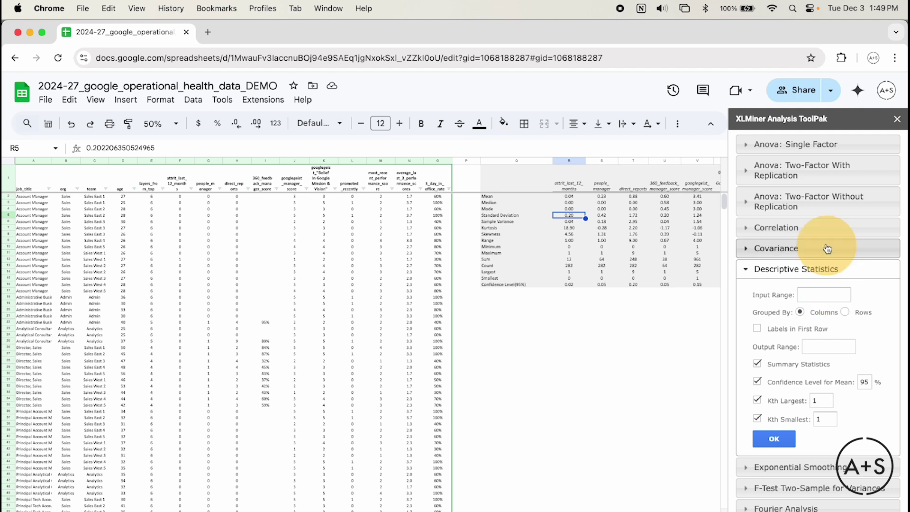
{"action": "left_click", "coordinate": [827, 228]}
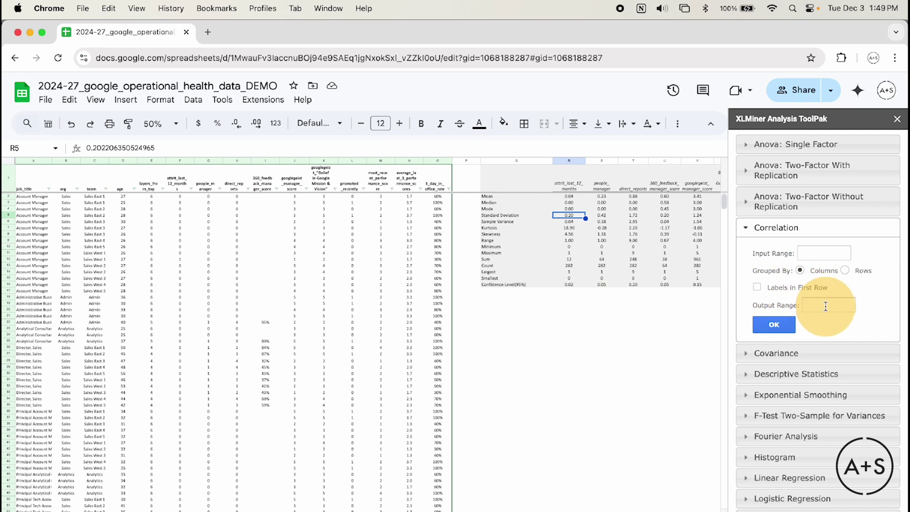
Step: Set the correlation input range to D1:O283, covering age through 3_day_in_office_rate, and enable labels in the first row
{"action": "left_click", "coordinate": [813, 253]}
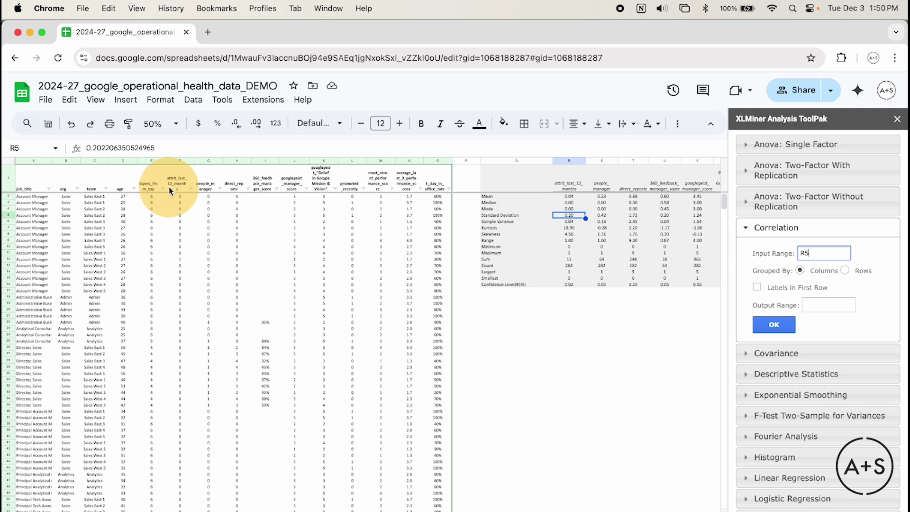
{"action": "left_click", "coordinate": [120, 179]}
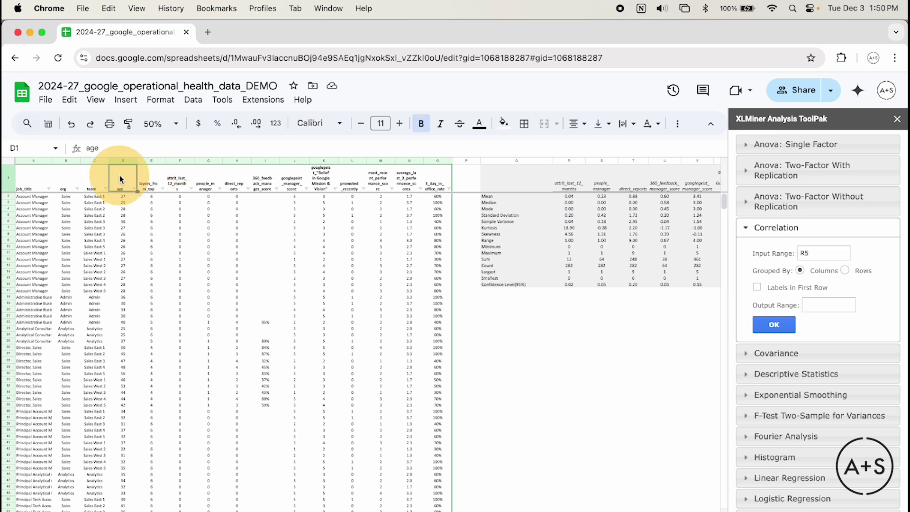
{"action": "key", "text": "ctrl+shift+Right"}
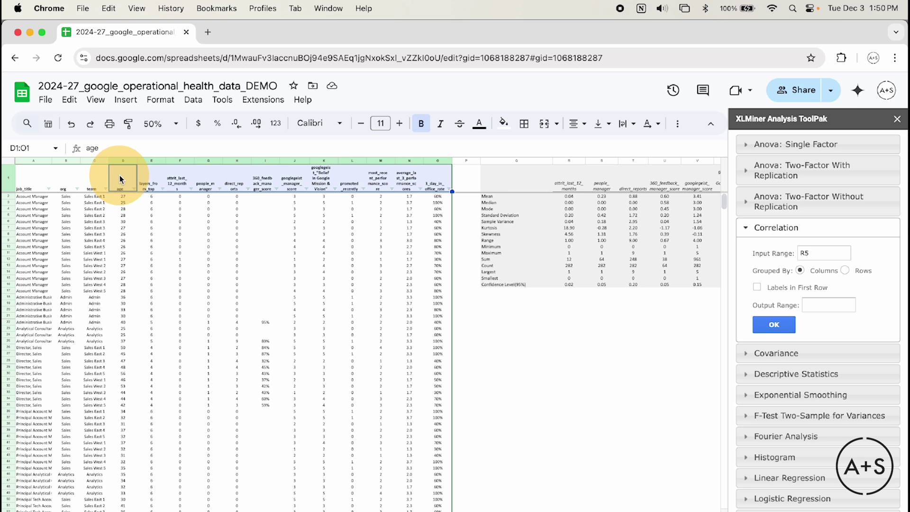
{"action": "key", "text": "ctrl+shift+Down"}
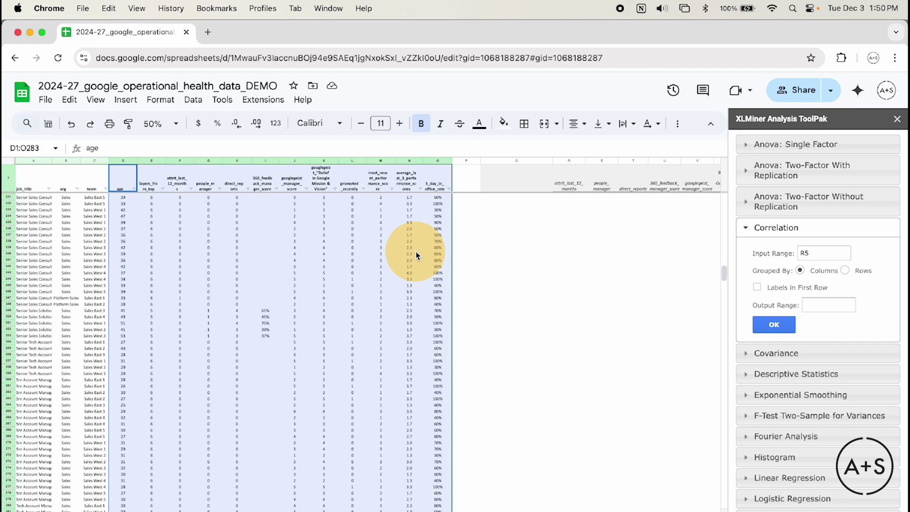
{"action": "left_click", "coordinate": [826, 253]}
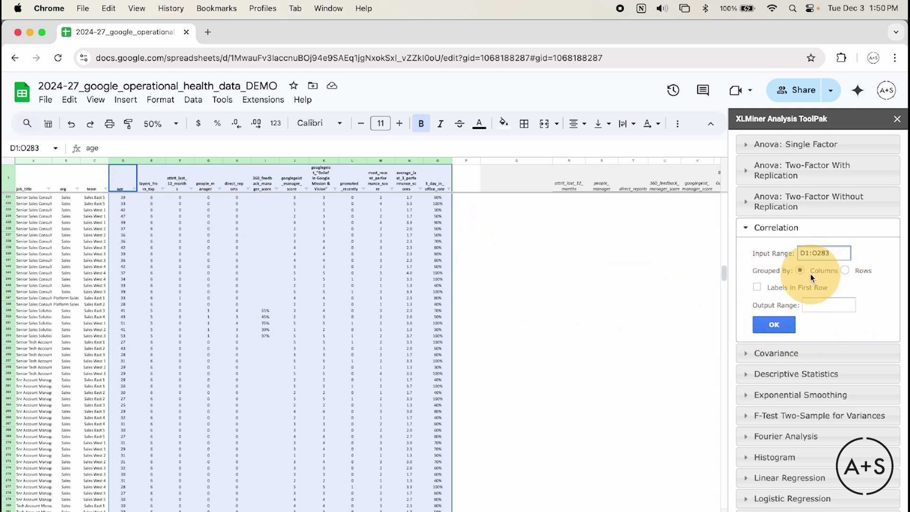
{"action": "left_click", "coordinate": [757, 288]}
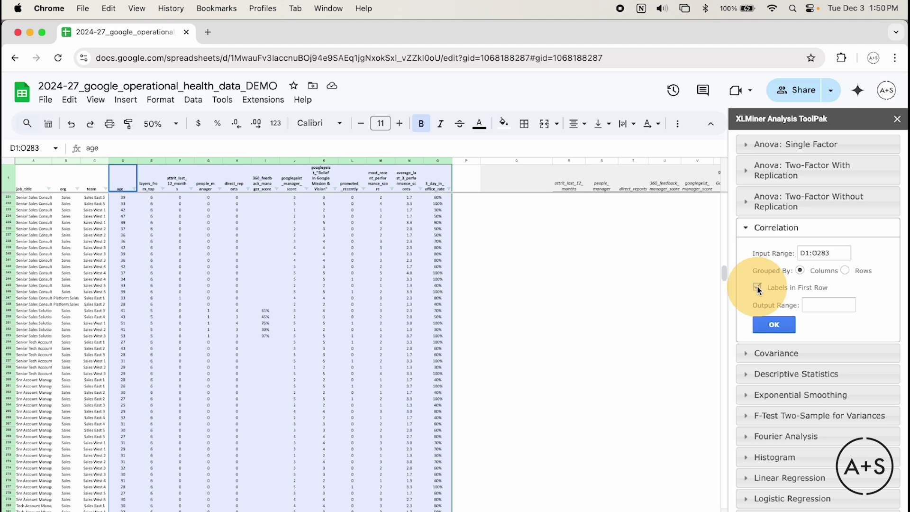
Step: Set the correlation output range to Q19, below the descriptive statistics, and generate the correlation matrix
{"action": "left_click", "coordinate": [820, 306]}
{"action": "scroll", "coordinate": [510, 221], "scroll_direction": "up", "scroll_amount": 8}
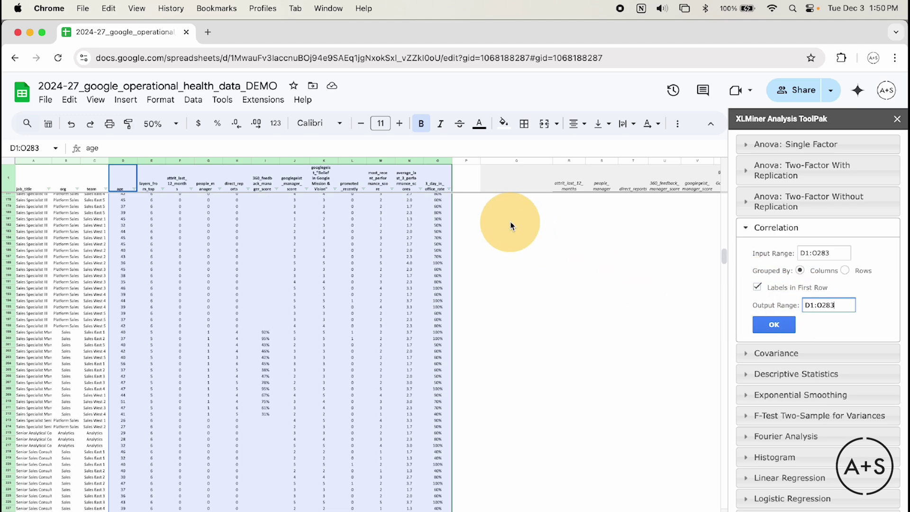
{"action": "left_click", "coordinate": [504, 187]}
{"action": "key", "text": "Down"}
{"action": "key", "text": "Down"}
{"action": "key", "text": "Down"}
{"action": "key", "text": "Down"}
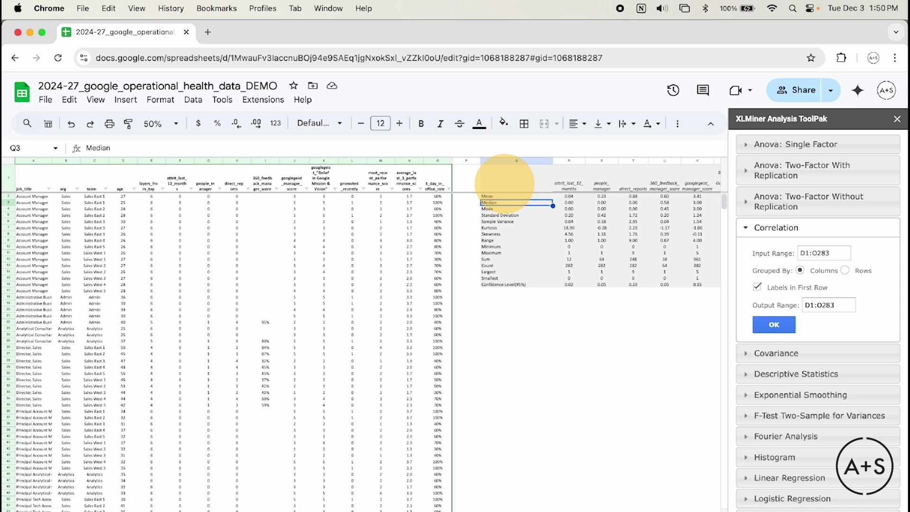
{"action": "key", "text": "Down"}
{"action": "key", "text": "Down"}
{"action": "key", "text": "Down"}
{"action": "key", "text": "Down"}
{"action": "key", "text": "Down"}
{"action": "key", "text": "Down"}
{"action": "key", "text": "Down"}
{"action": "key", "text": "Down"}
{"action": "key", "text": "Down"}
{"action": "key", "text": "Down"}
{"action": "key", "text": "Down"}
{"action": "key", "text": "Down"}
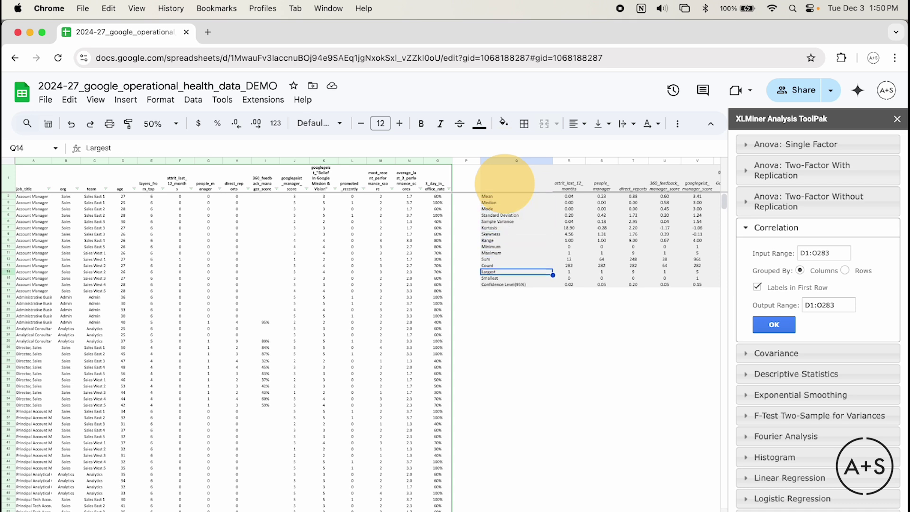
{"action": "key", "text": "Down"}
{"action": "key", "text": "Down"}
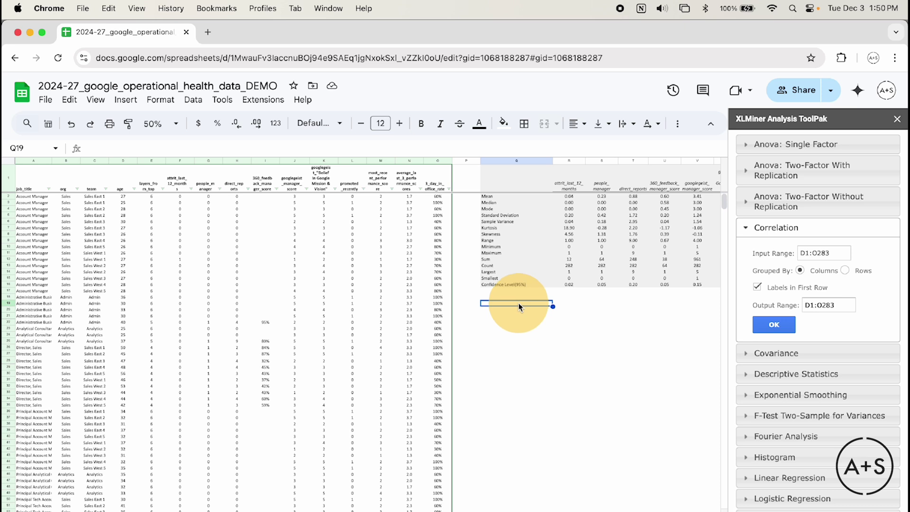
{"action": "triple_click", "coordinate": [843, 306]}
{"action": "type", "text": "Q19"}
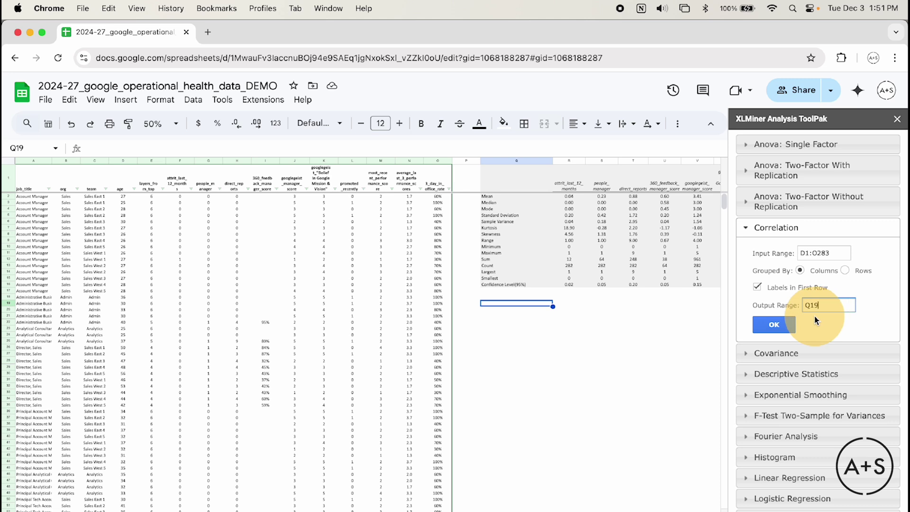
{"action": "left_click", "coordinate": [772, 326]}
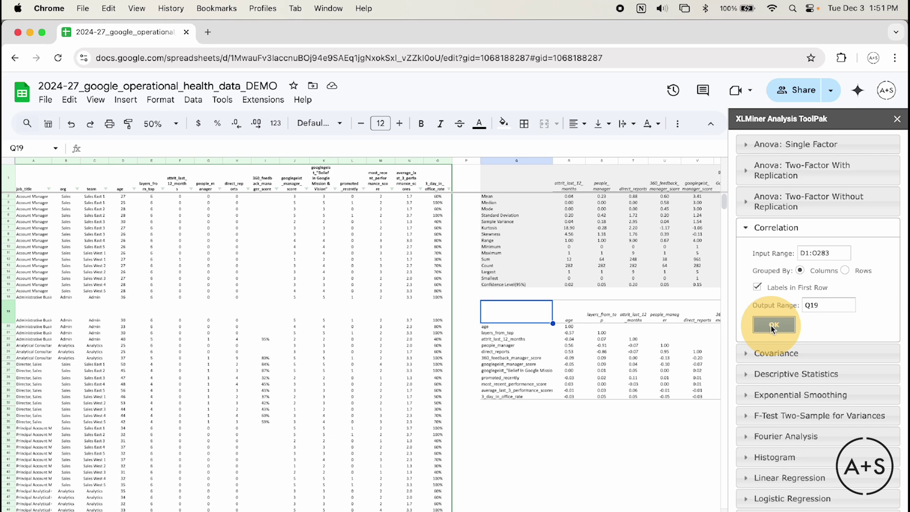
Step: Close the XLMiner Analysis ToolPak and enlarge the sheet to 90% to show the full correlation matrix
{"action": "scroll", "coordinate": [601, 363], "scroll_direction": "right", "scroll_amount": 5}
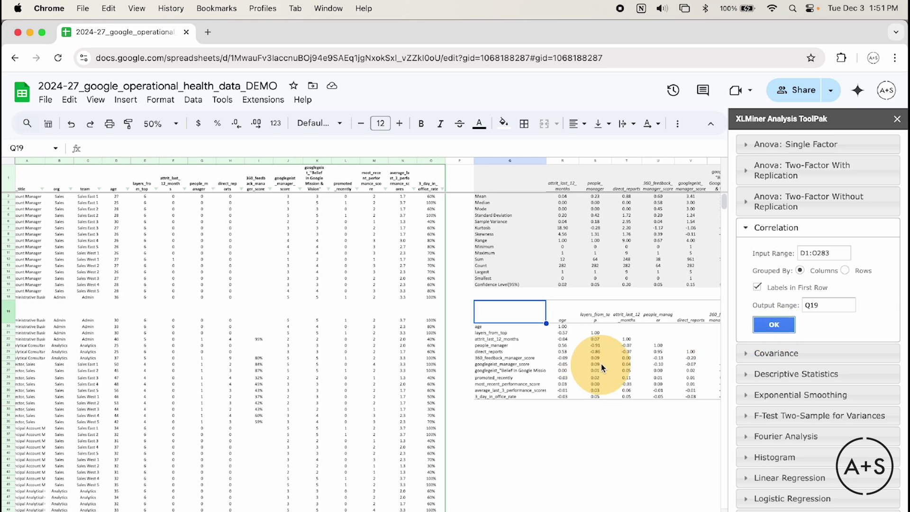
{"action": "scroll", "coordinate": [585, 362], "scroll_direction": "right", "scroll_amount": 4}
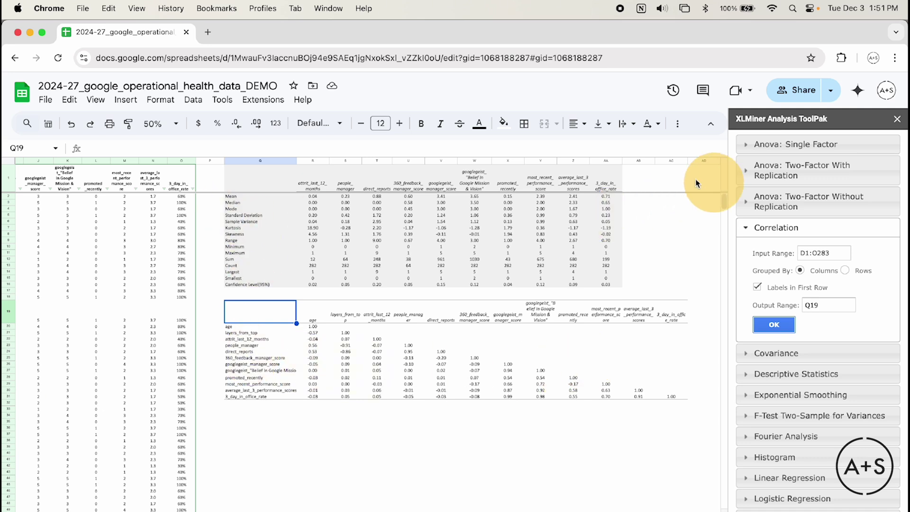
{"action": "left_click", "coordinate": [897, 122]}
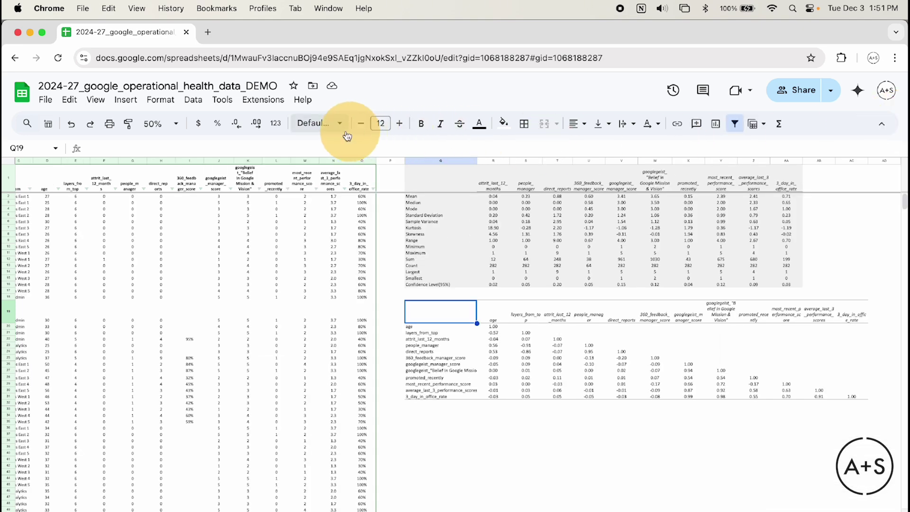
{"action": "left_click", "coordinate": [181, 128]}
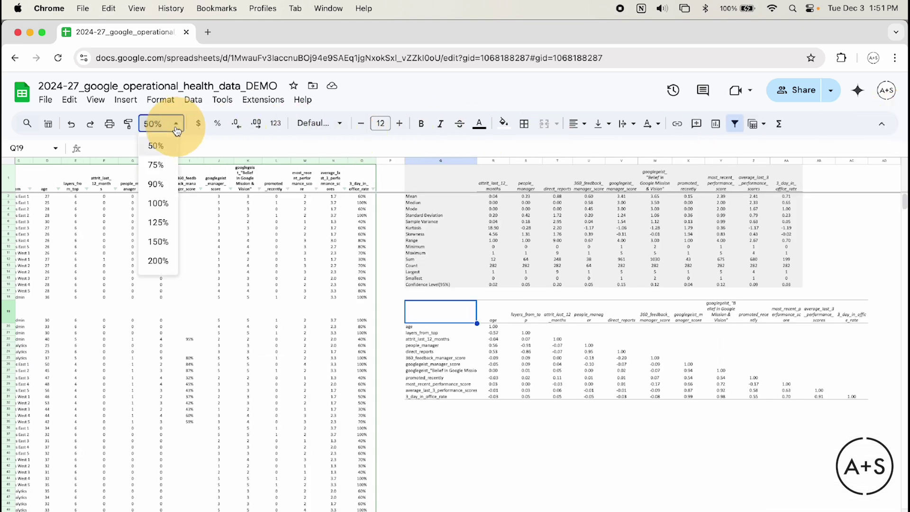
{"action": "left_click", "coordinate": [155, 184]}
{"action": "scroll", "coordinate": [504, 350], "scroll_direction": "right", "scroll_amount": 10}
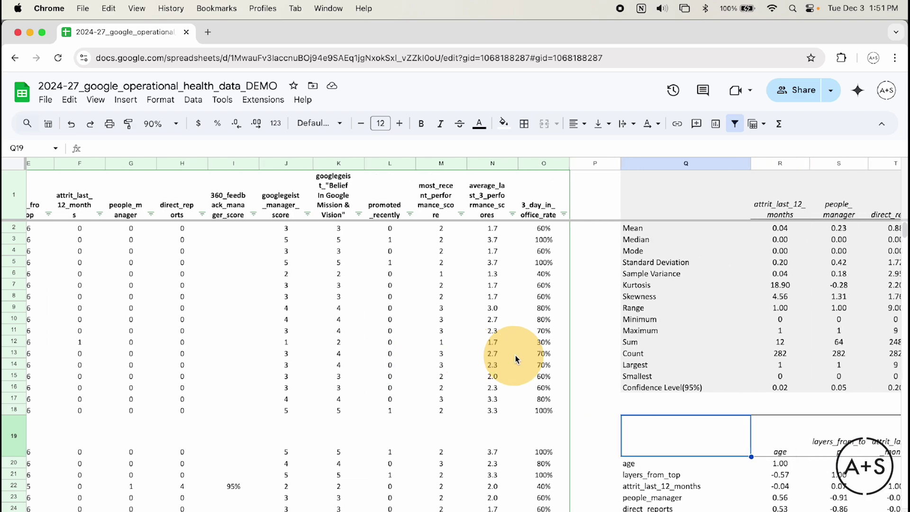
{"action": "scroll", "coordinate": [504, 351], "scroll_direction": "down", "scroll_amount": 5}
{"action": "scroll", "coordinate": [491, 349], "scroll_direction": "left", "scroll_amount": 1}
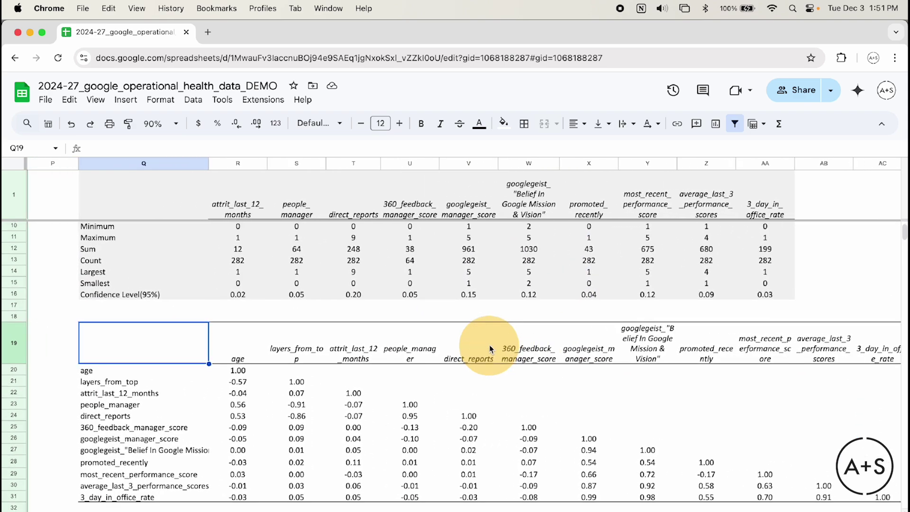
{"action": "scroll", "coordinate": [490, 349], "scroll_direction": "down", "scroll_amount": 2}
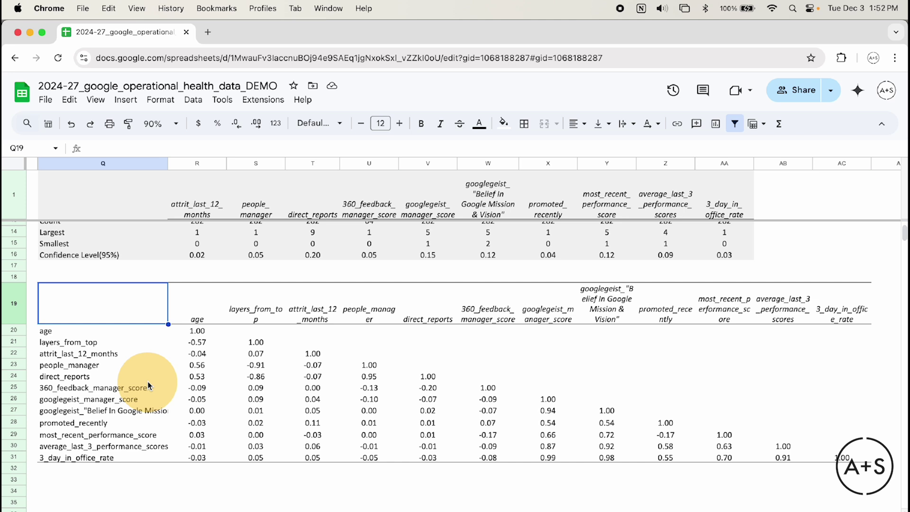
Step: Examine the matrix coefficients for age with itself, direct_reports with people_manager, googlegeist belief with manager score, and promoted_recently with attrition
{"action": "left_click", "coordinate": [197, 331]}
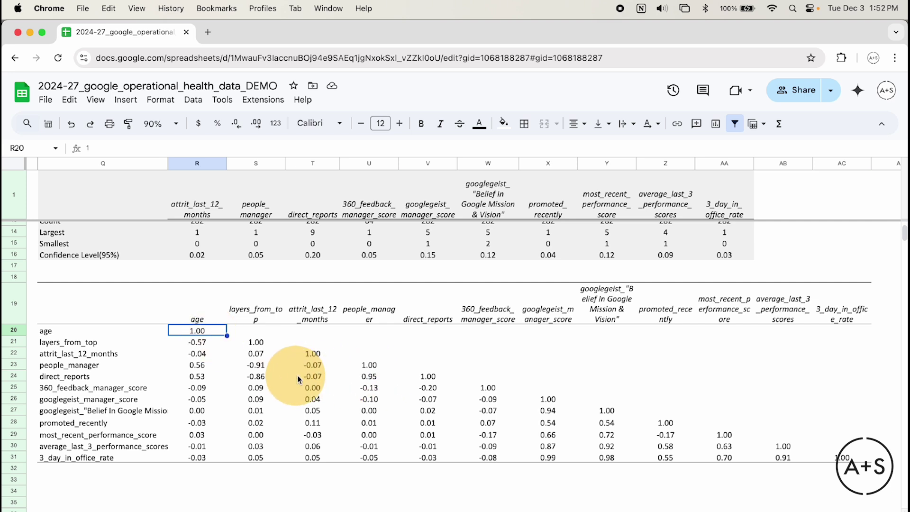
{"action": "left_click", "coordinate": [374, 378]}
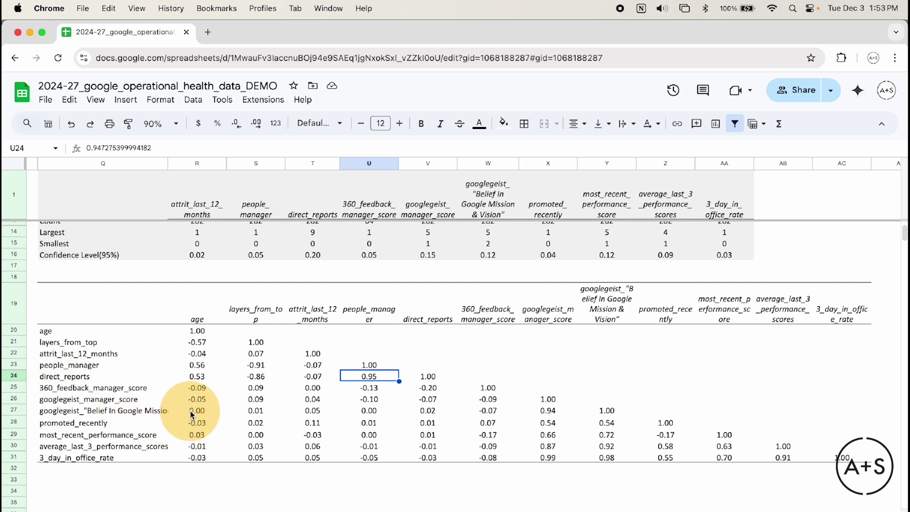
{"action": "left_click", "coordinate": [548, 413]}
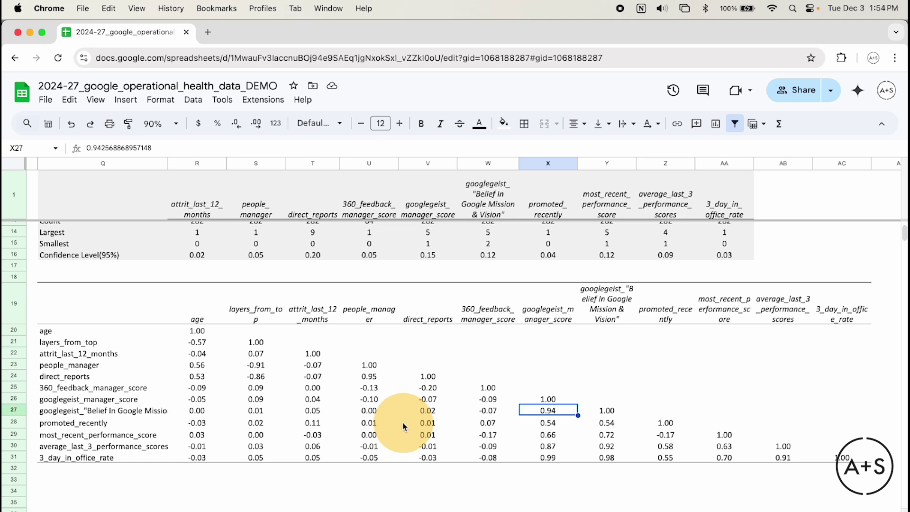
{"action": "left_click", "coordinate": [314, 422]}
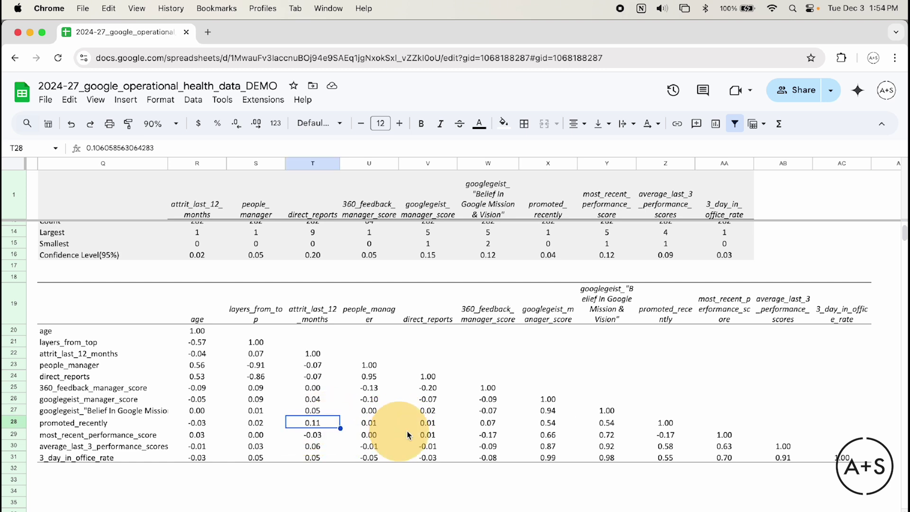